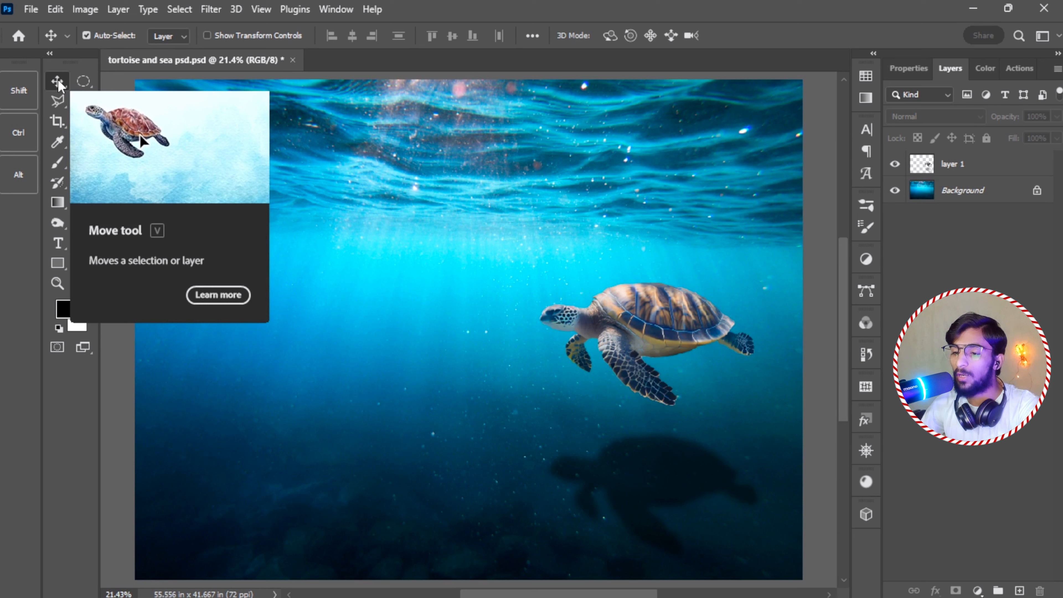
Move the turtle to the left side of the sea image and place a duplicate of it on the right side.
left_click(58, 141)
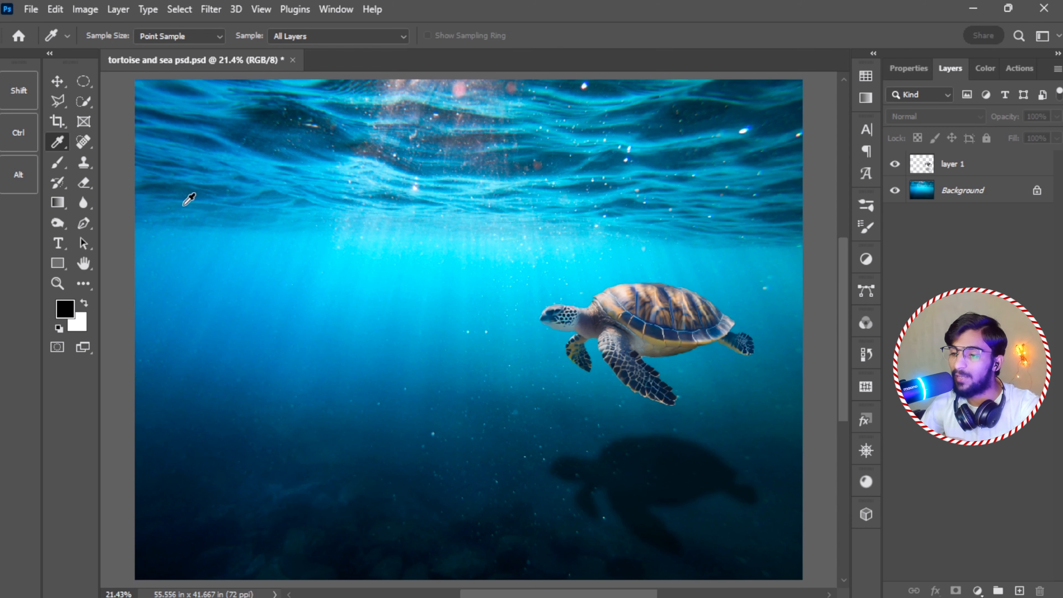
key("v")
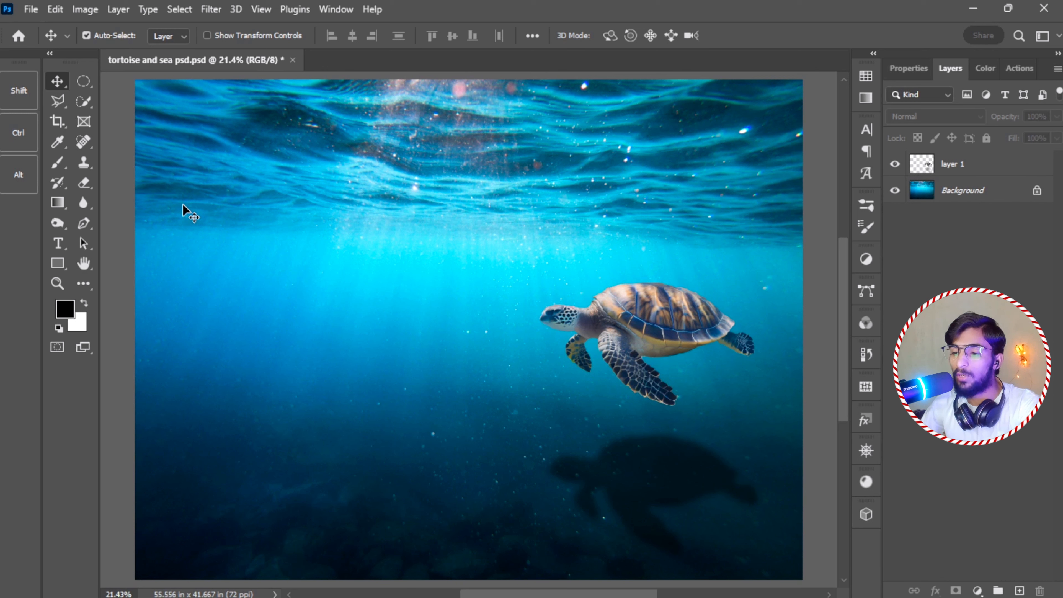
left_click_drag(660, 309, 271, 312)
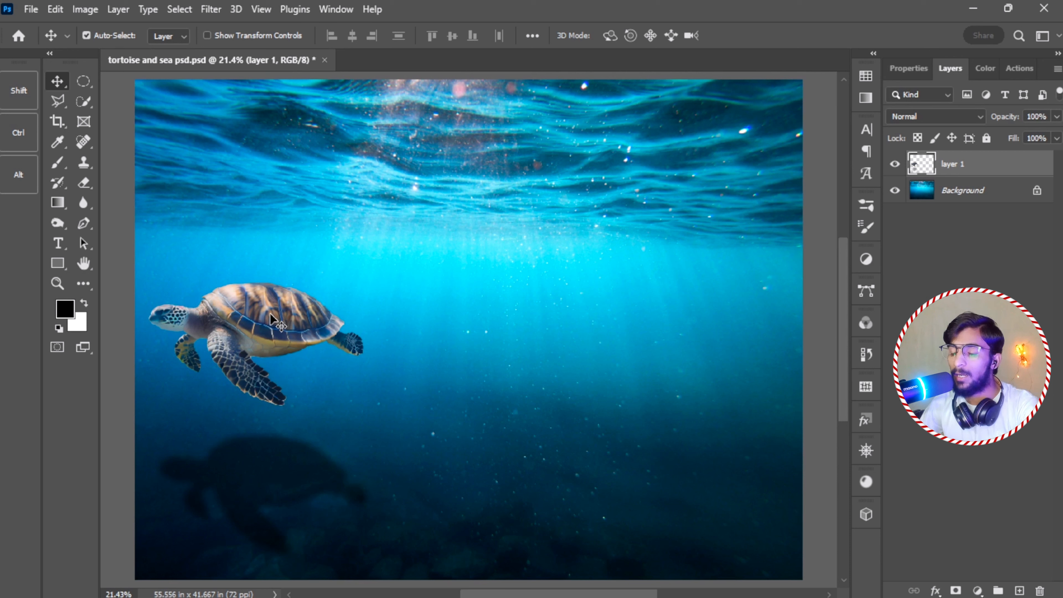
left_click_drag(270, 312, 677, 318)
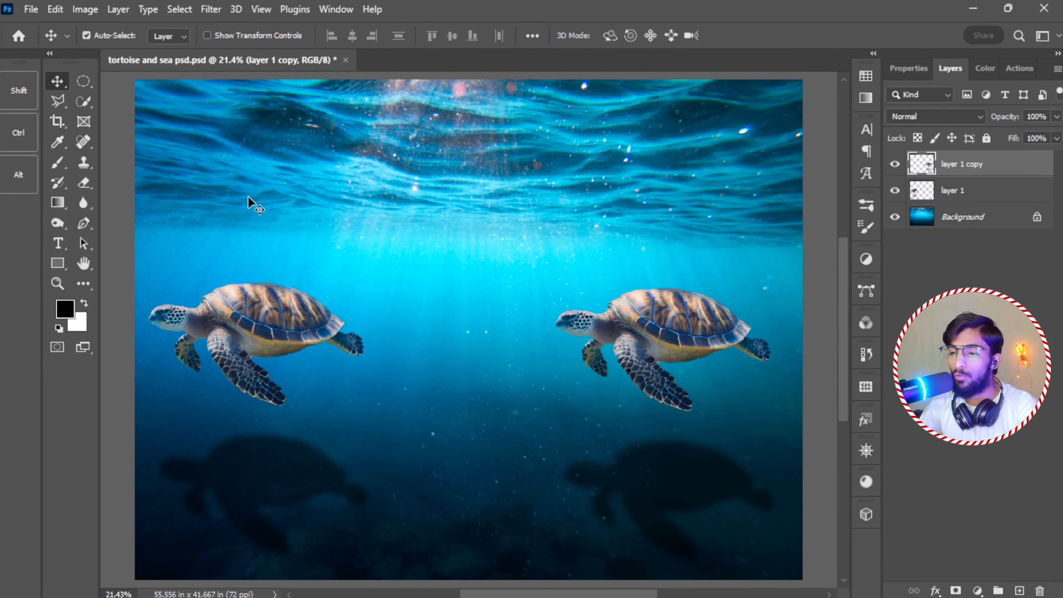
Reposition both turtles slightly lower and further right in the image with the Move tool.
left_click(59, 83)
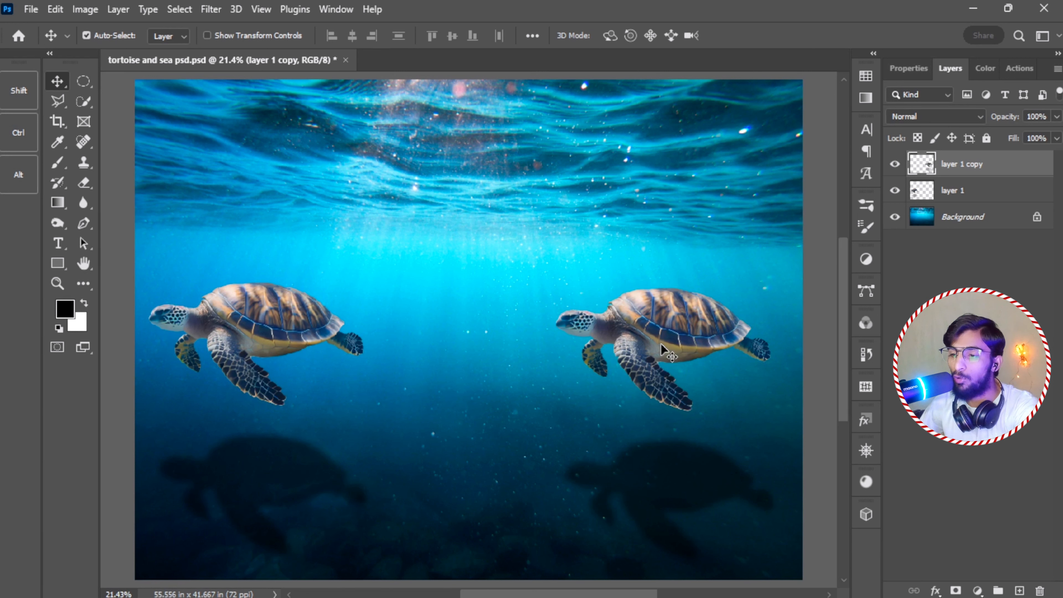
left_click_drag(660, 343, 679, 383)
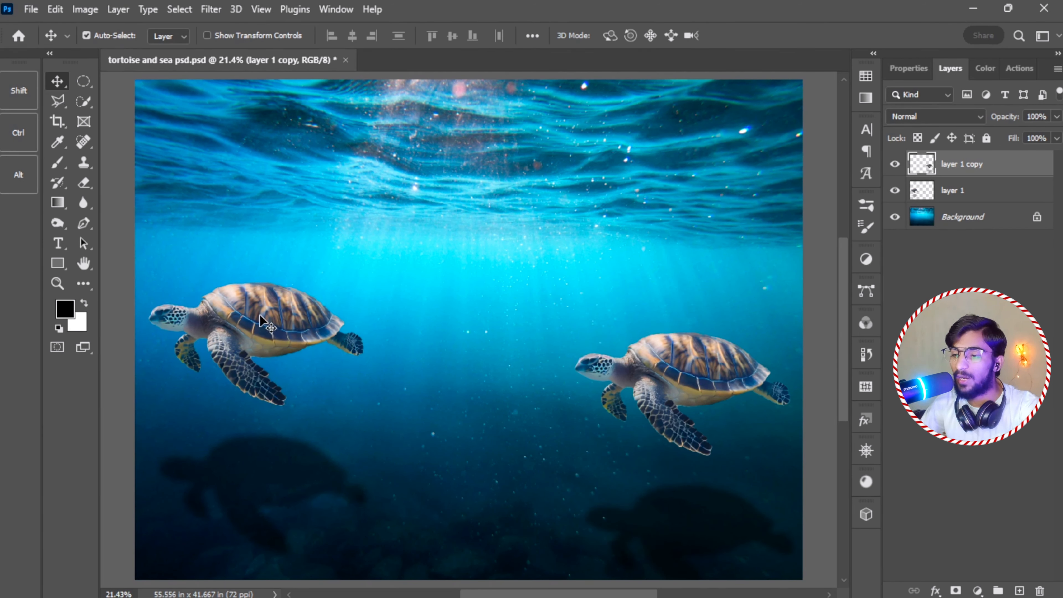
left_click_drag(259, 315, 282, 347)
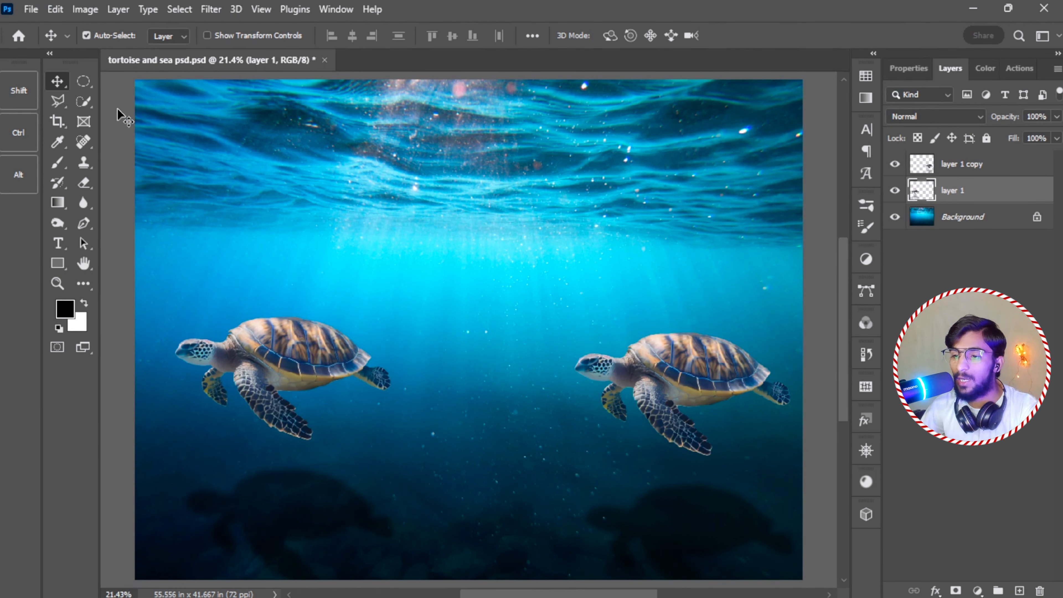
Disable Auto-Select and nudge the layer 1 turtle by moving from the turtles and from empty water.
left_click(87, 36)
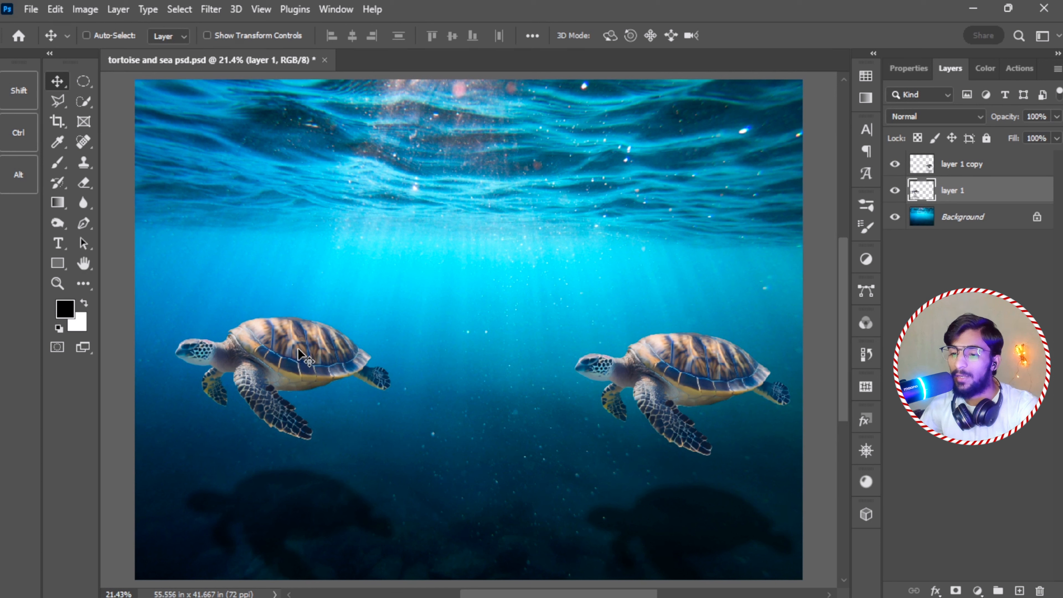
left_click_drag(301, 355, 306, 340)
left_click_drag(465, 298, 467, 292)
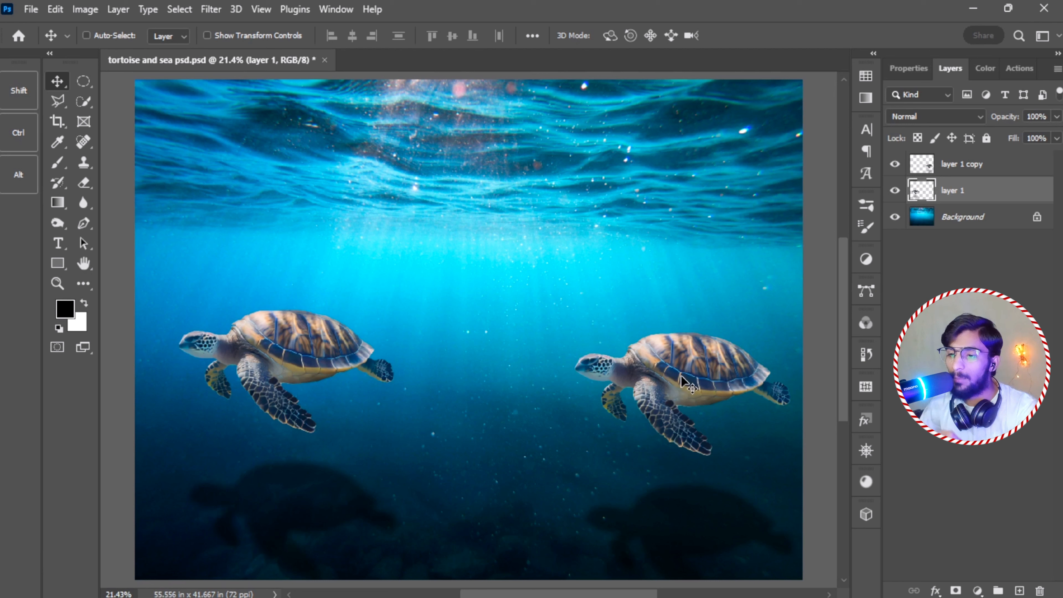
left_click_drag(649, 360, 656, 365)
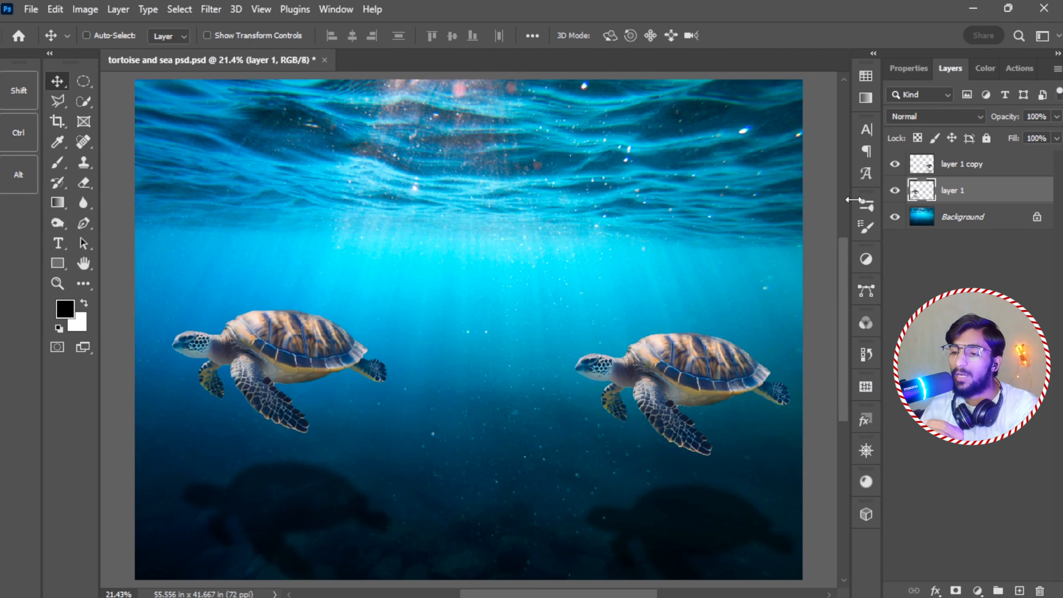
Make layer 1 copy active and move its turtle slightly down and to the left.
left_click(932, 166)
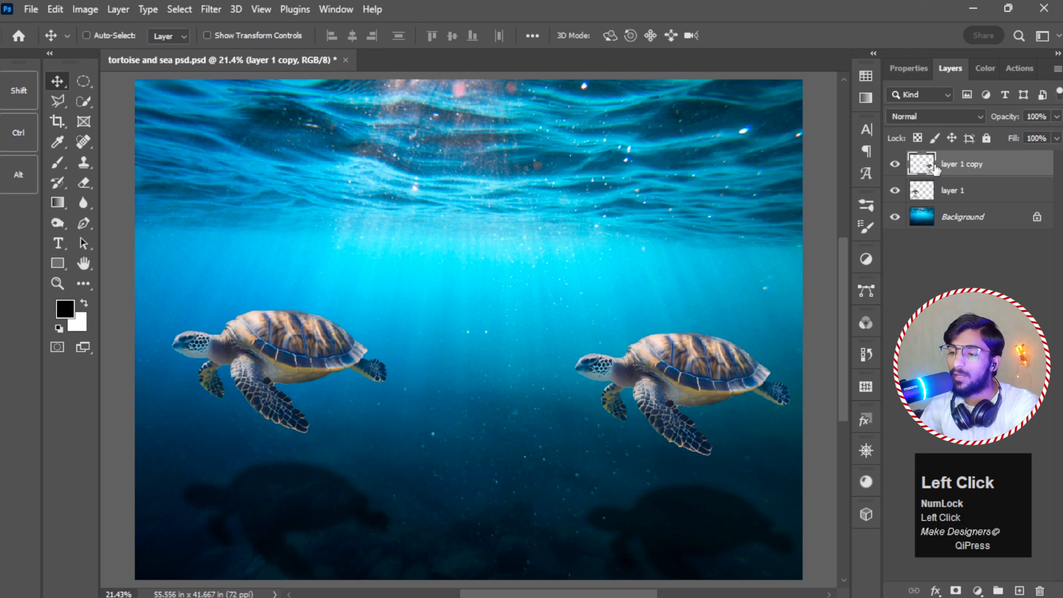
left_click(662, 327)
mouse_move(662, 328)
left_mouse_down()
mouse_move(640, 317)
mouse_move(661, 334)
left_mouse_up()
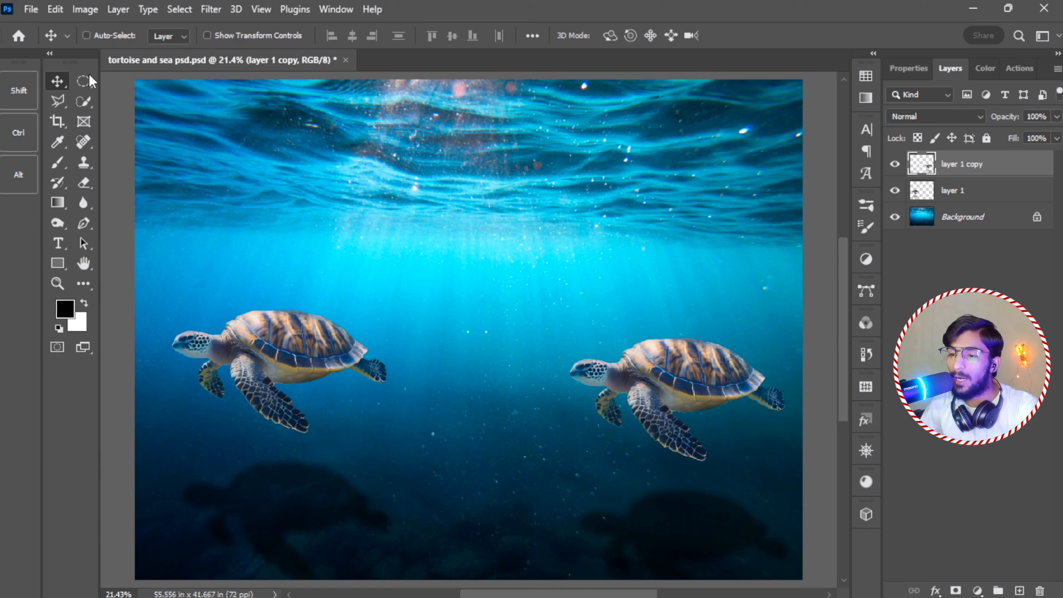
Re-enable Auto-Select, reposition both turtles directly on the canvas, and keep Layer as the Auto-Select target.
left_click(87, 36)
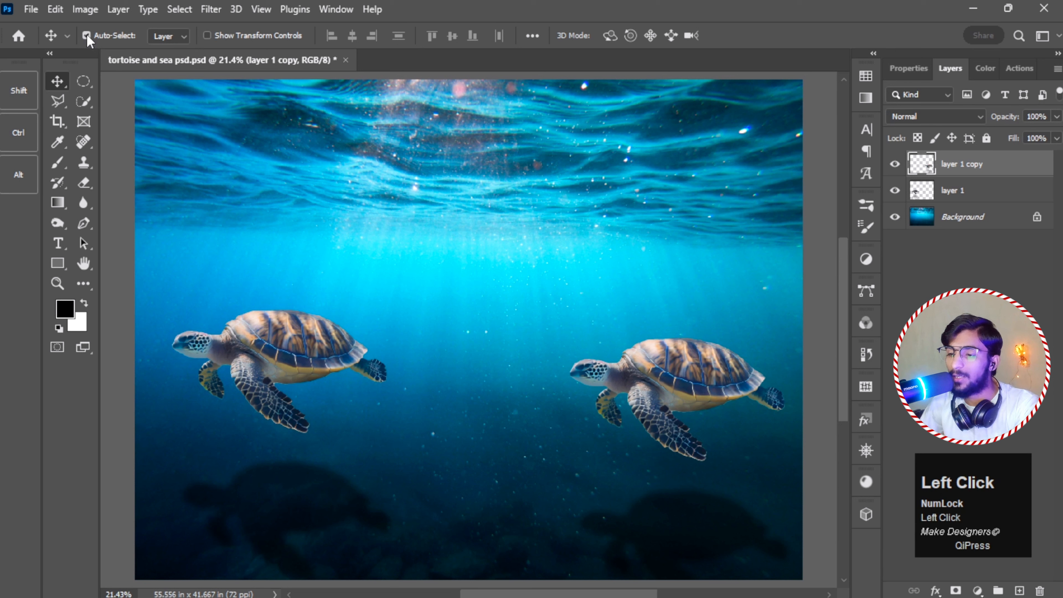
left_click_drag(276, 320, 271, 328)
mouse_move(649, 377)
left_mouse_down()
mouse_move(639, 379)
mouse_move(646, 356)
mouse_move(646, 368)
left_mouse_up()
mouse_move(312, 362)
left_mouse_down()
mouse_move(321, 368)
mouse_move(308, 340)
mouse_move(352, 319)
mouse_move(325, 365)
left_mouse_up()
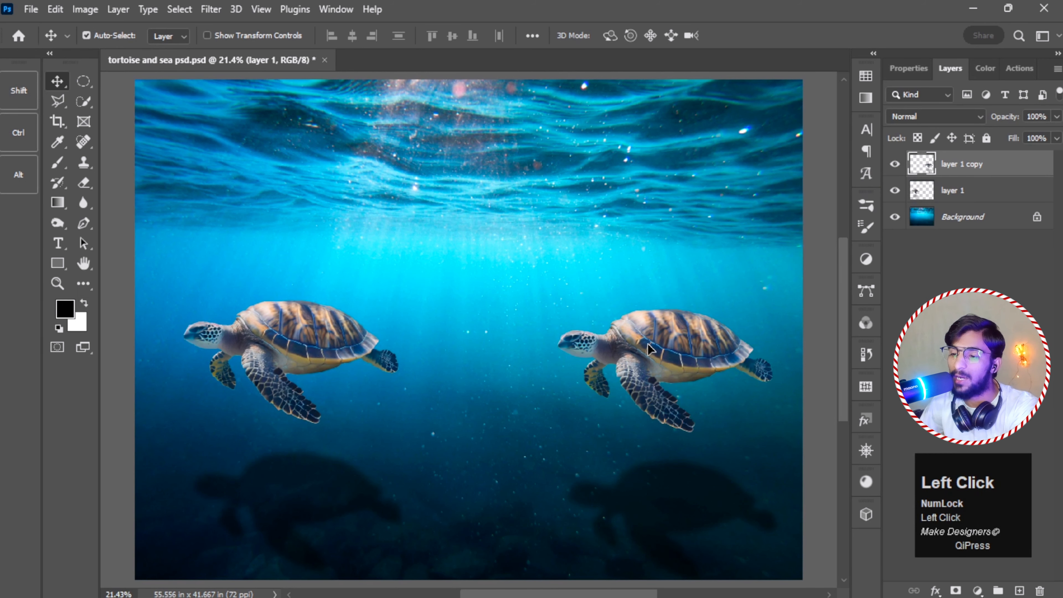
left_click_drag(679, 356, 677, 359)
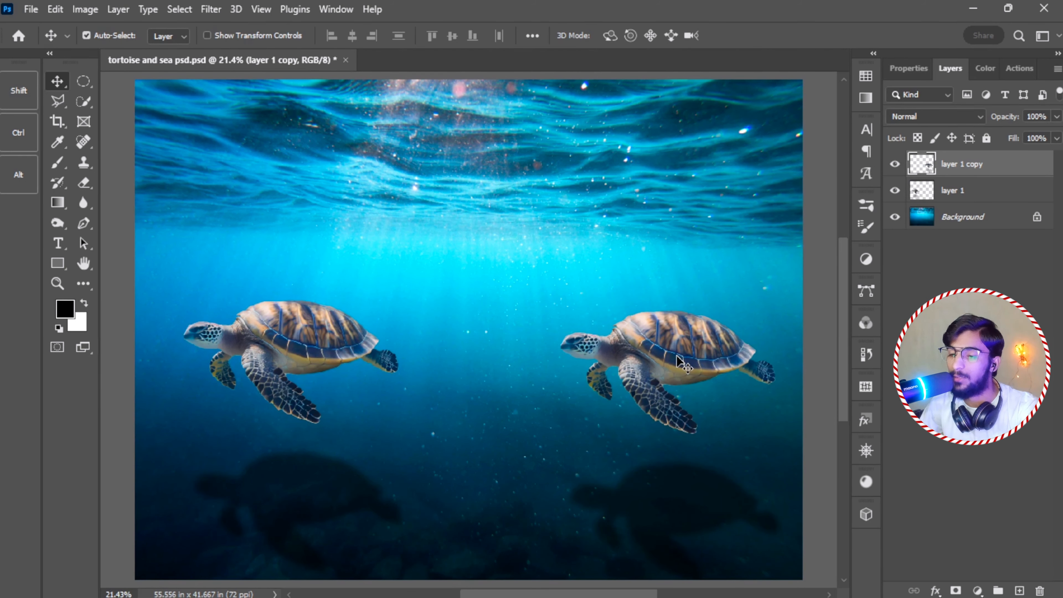
left_click(168, 40)
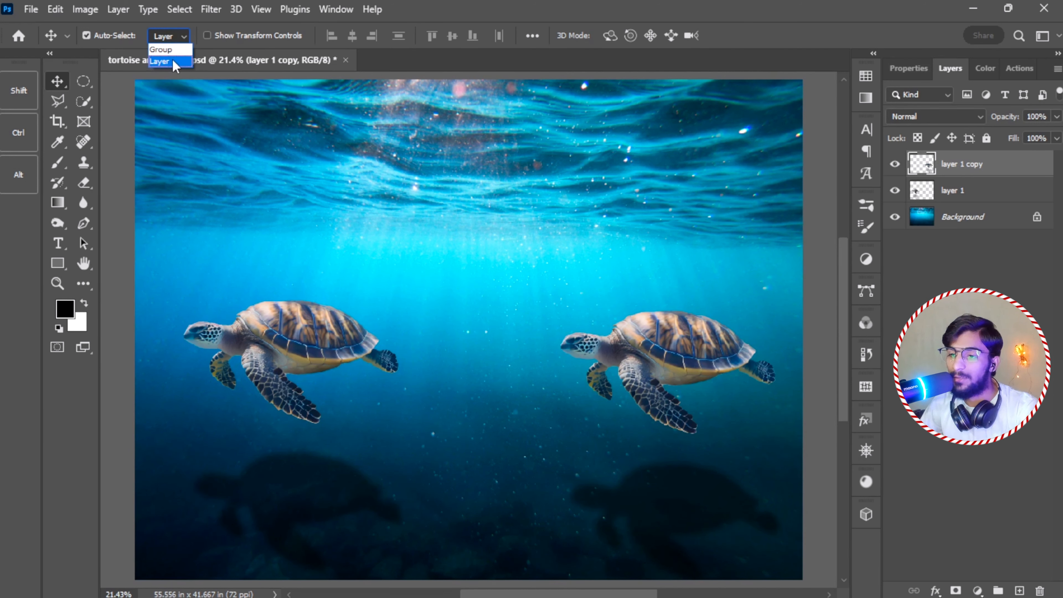
left_click(173, 61)
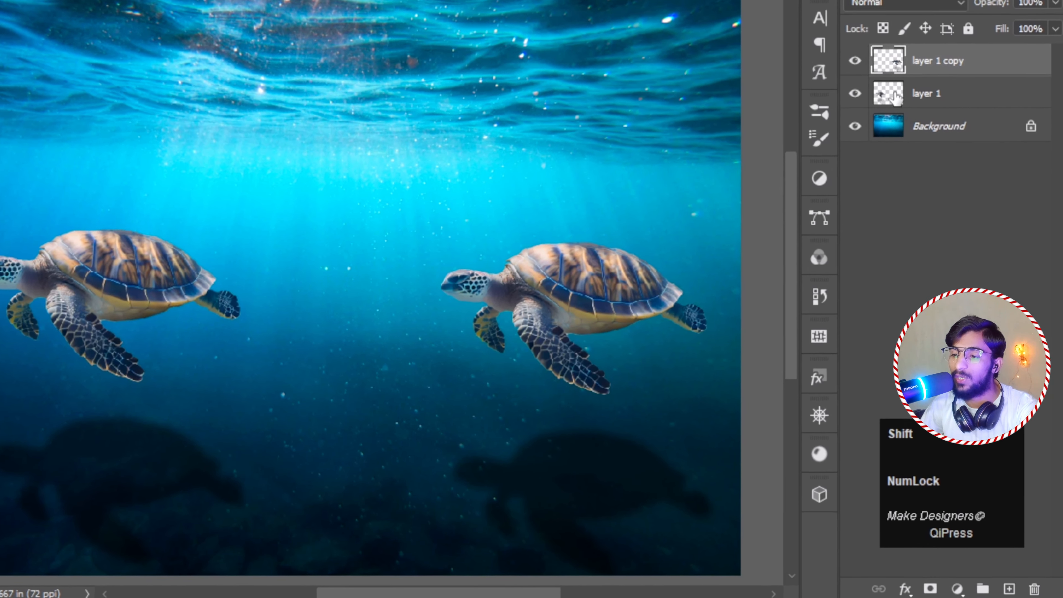
Group layer 1 and layer 1 copy, then expand and collapse the group to check its contents.
left_click(895, 99, "shift")
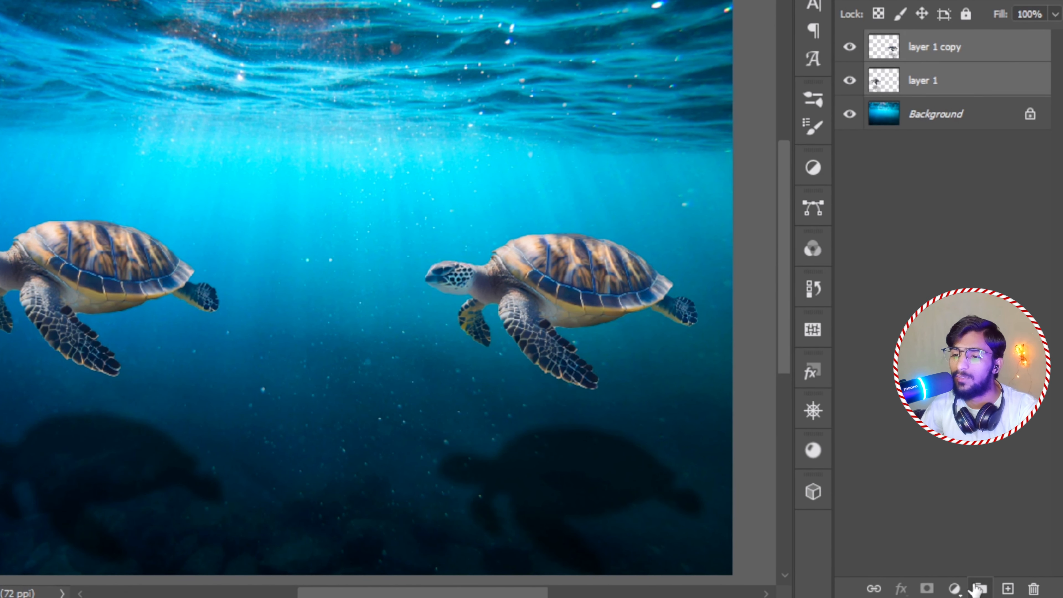
left_click(978, 589)
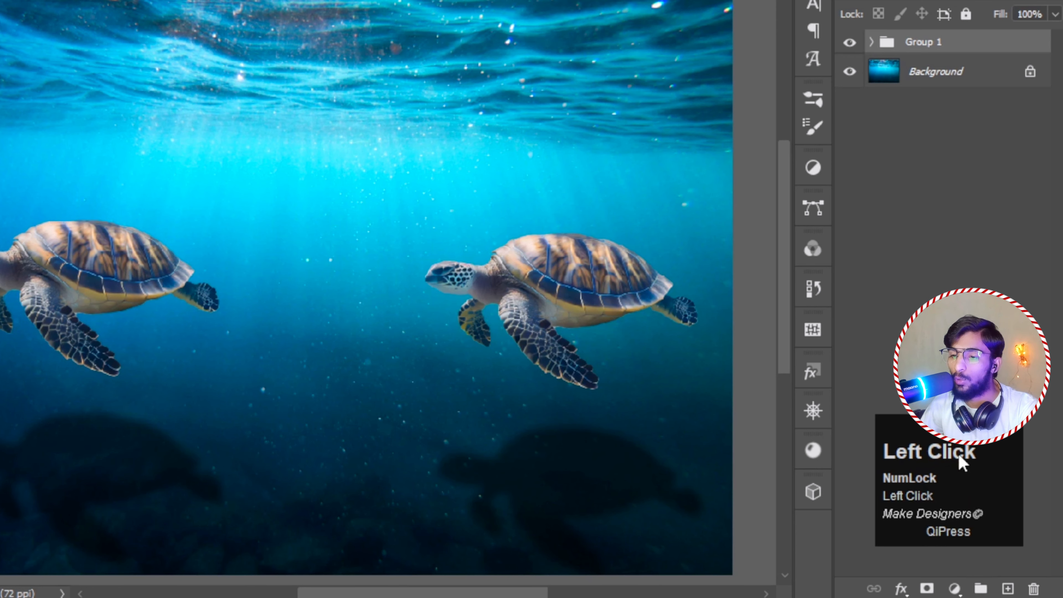
left_click(872, 43)
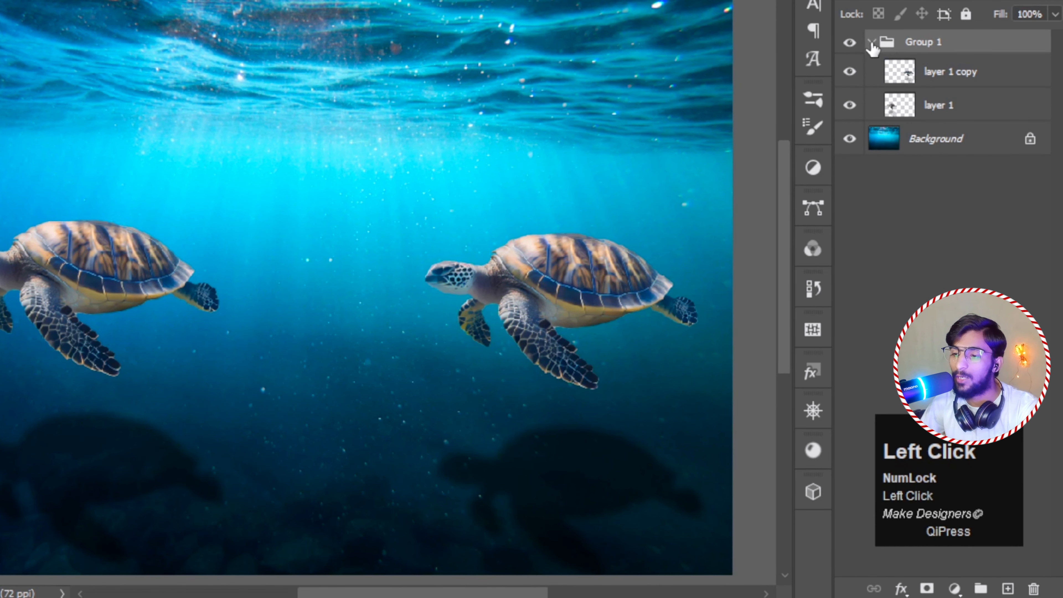
left_click(872, 43)
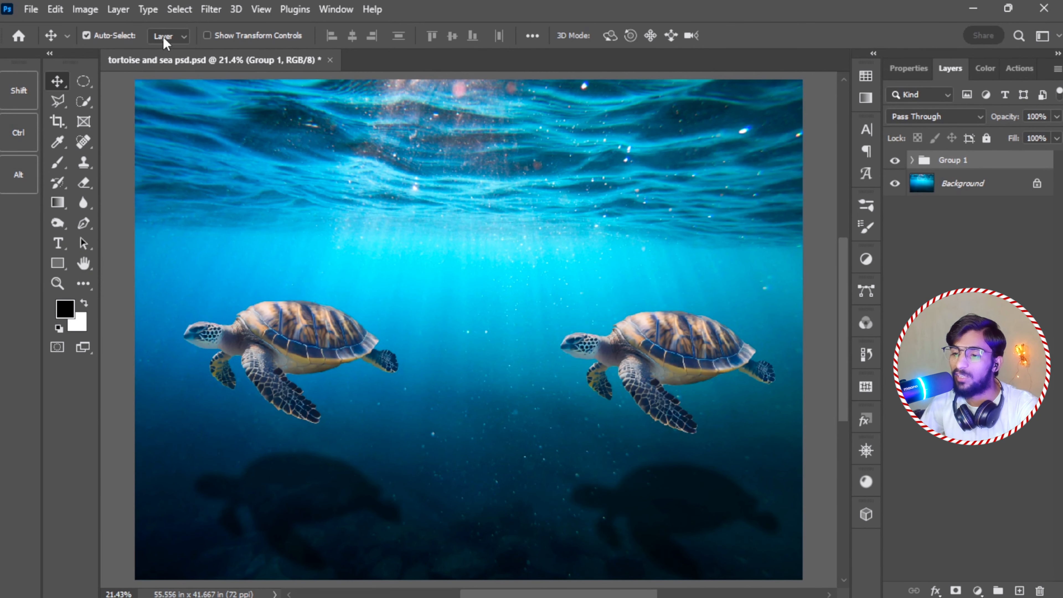
Keep Auto-Select on Layer and move only the left turtle of the group slightly up and to the left.
left_click(168, 37)
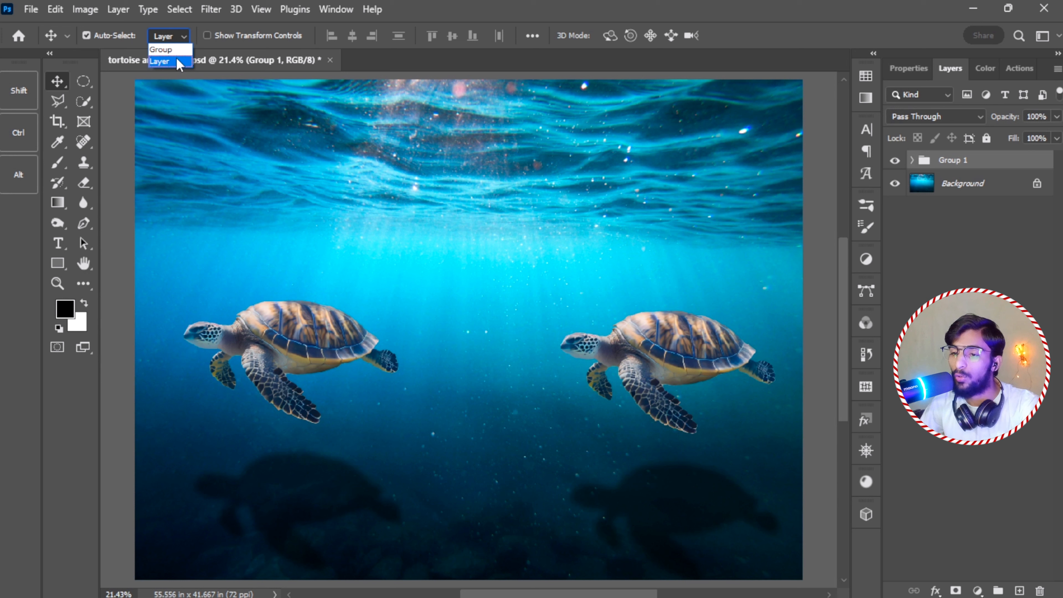
left_click(176, 61)
left_click_drag(295, 319, 277, 285)
Set Auto-Select to Group and move both grouped turtles together, ending slightly lower in the water.
left_click(180, 38)
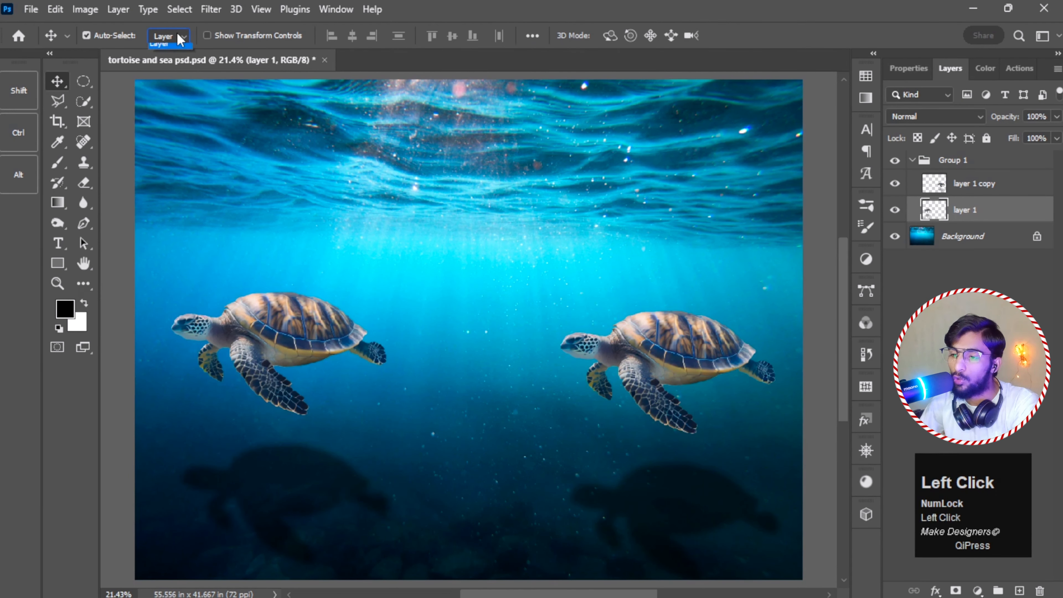
left_click(186, 55)
left_click_drag(278, 340, 342, 356)
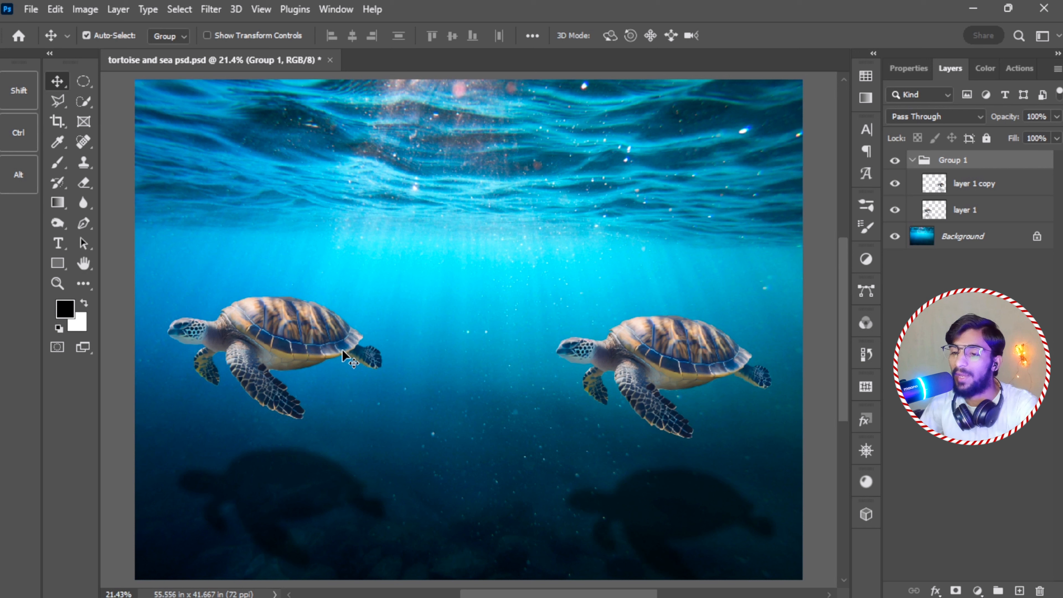
mouse_move(342, 352)
left_mouse_down()
mouse_move(359, 312)
mouse_move(351, 374)
mouse_move(346, 357)
left_mouse_up()
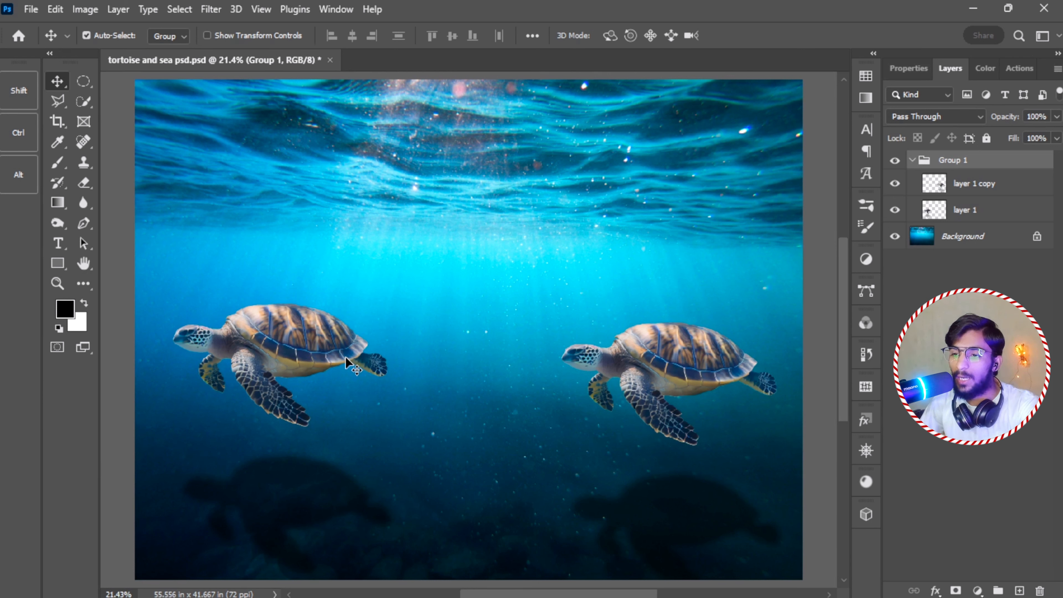
Select only the left turtle inside the group and move it straight up near the surface, then straight down into the darker water.
left_click(344, 359, "ctrl")
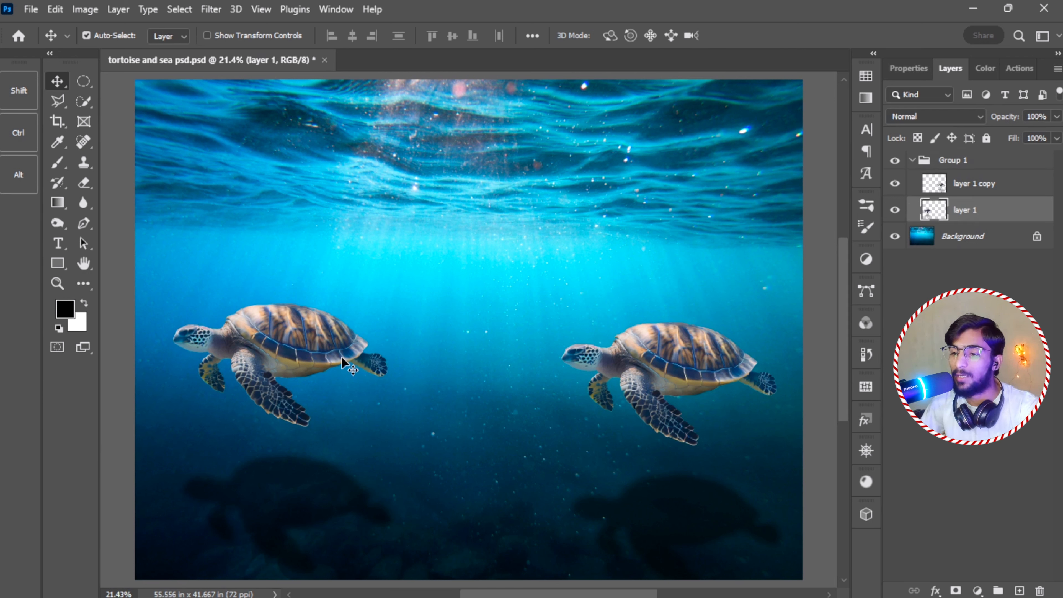
left_click_drag(342, 356, 289, 215)
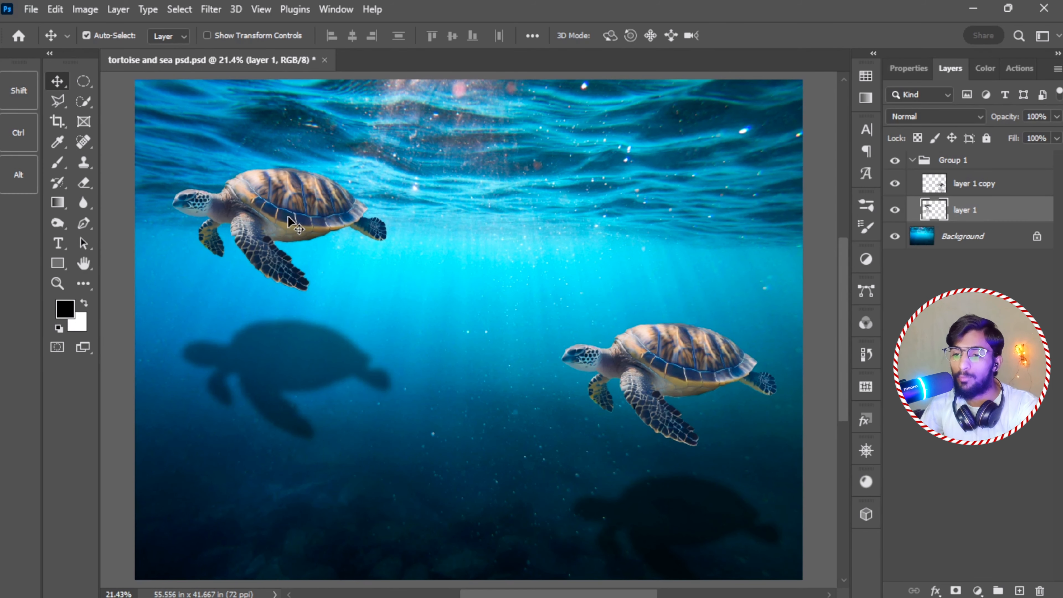
left_click_drag(288, 215, 292, 427)
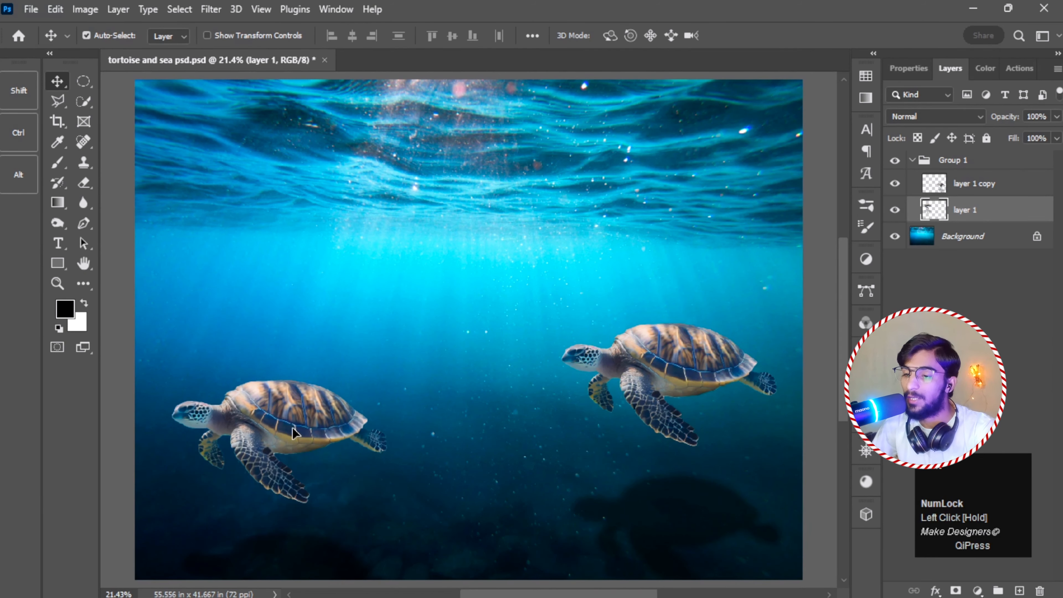